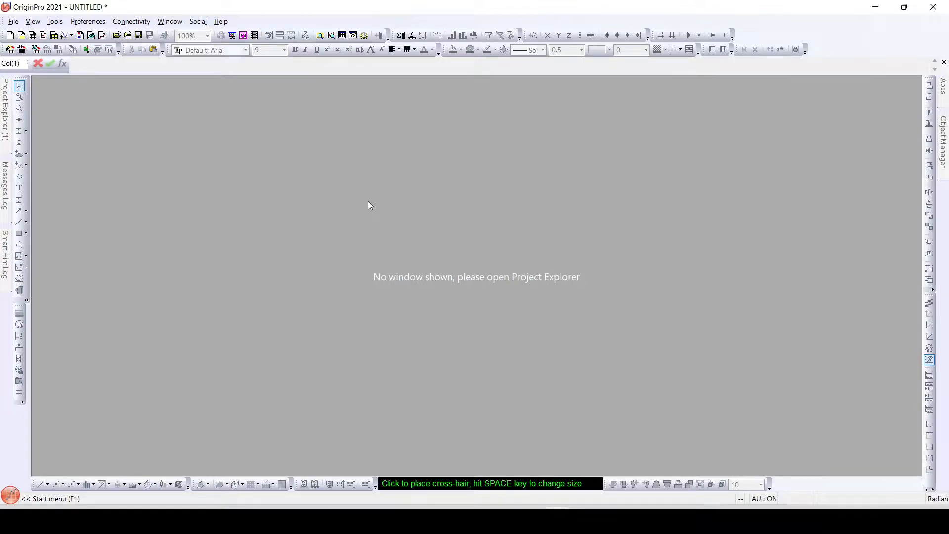
Create a new workbook and choose GMO_2_1.DTA from the CV folder as its ASCII import source
click(32, 37)
drag(234, 218, 229, 150)
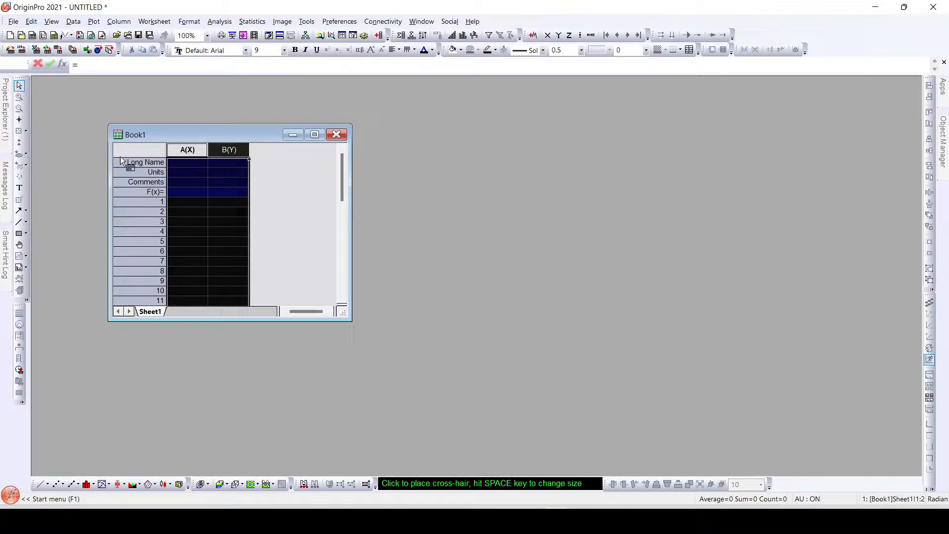
click(11, 50)
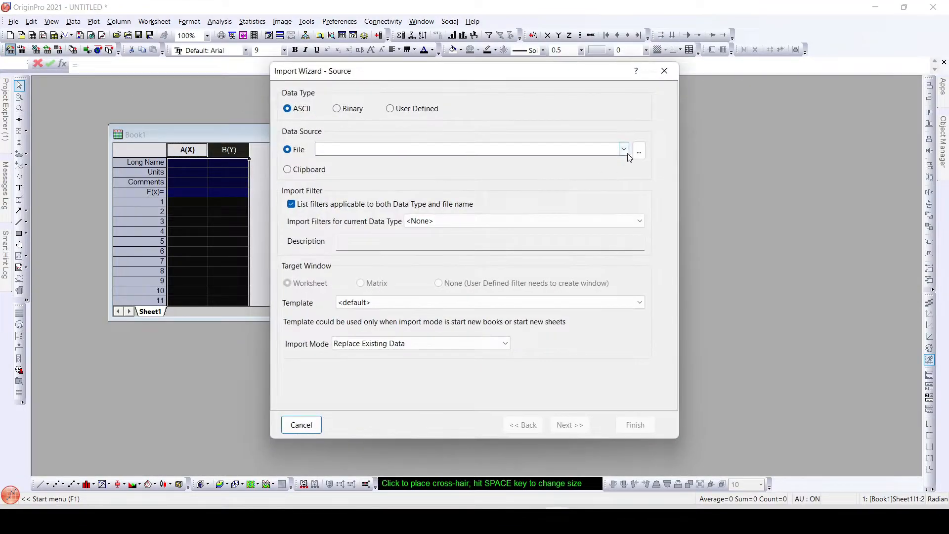
click(639, 152)
click(430, 118)
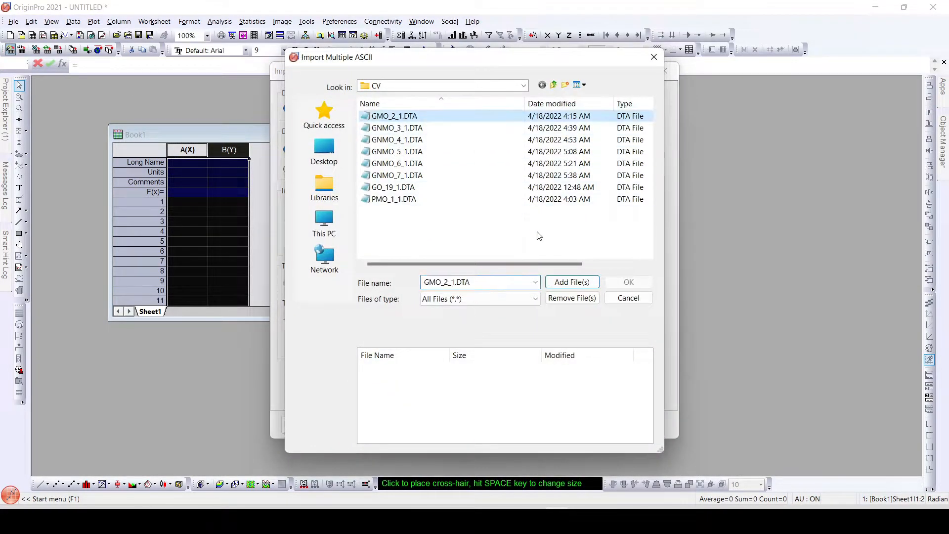
click(572, 282)
click(628, 281)
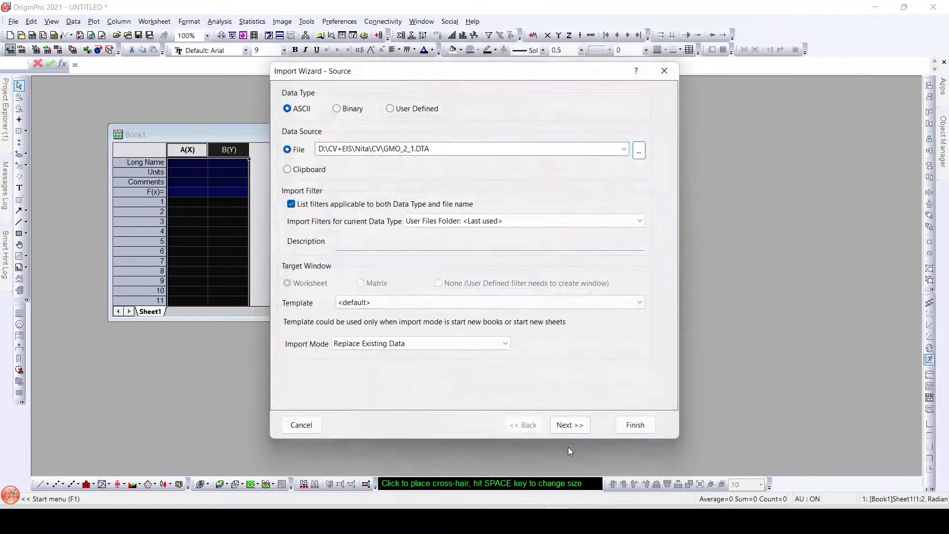
Go through the remaining import wizard pages with their default settings and finish importing the data
click(570, 424)
click(568, 424)
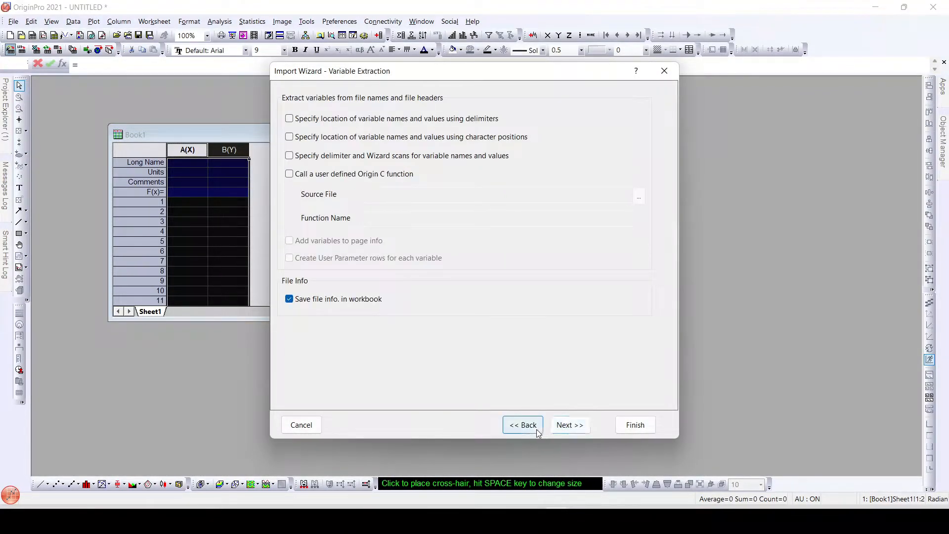
click(571, 426)
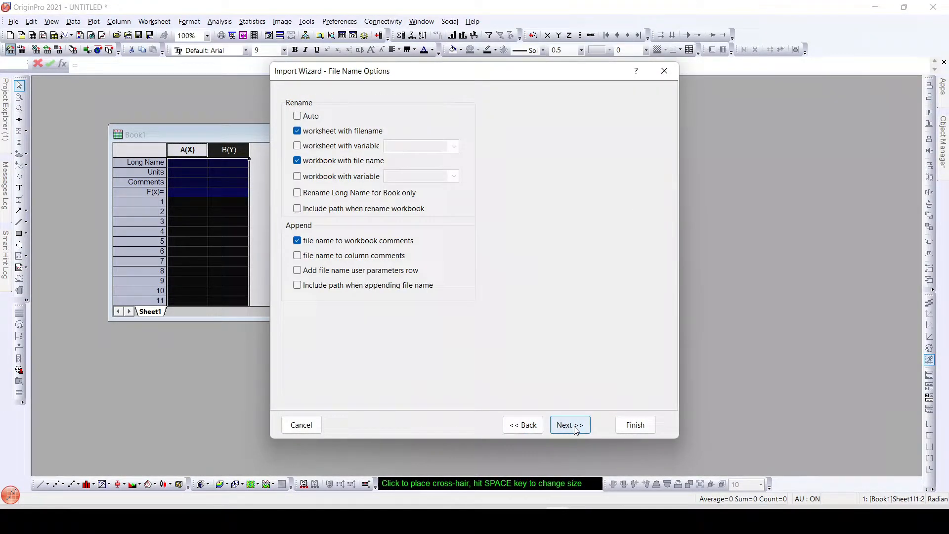
click(575, 428)
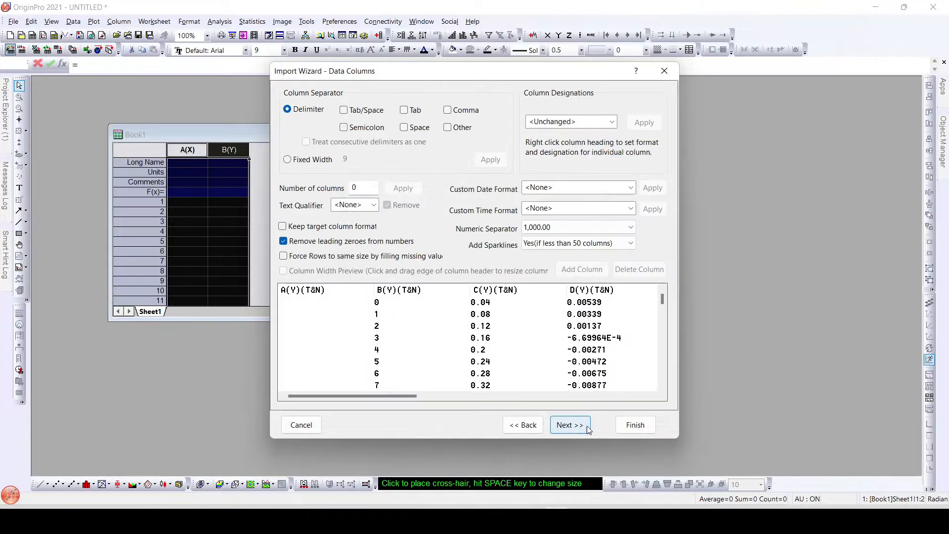
click(575, 427)
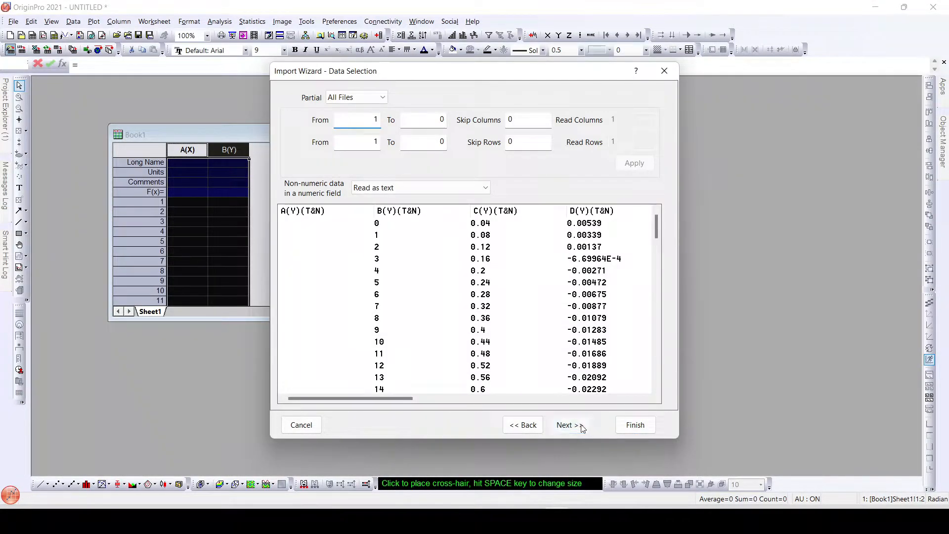
click(572, 426)
click(638, 427)
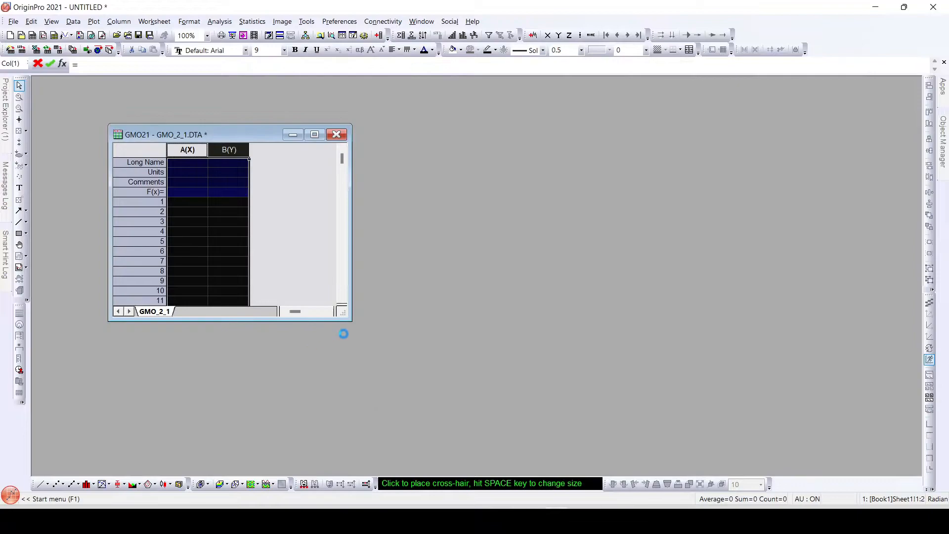
Widen the workbook window to show all imported columns, and select columns B through K
drag(351, 320, 845, 336)
click(188, 147)
drag(230, 149, 677, 150)
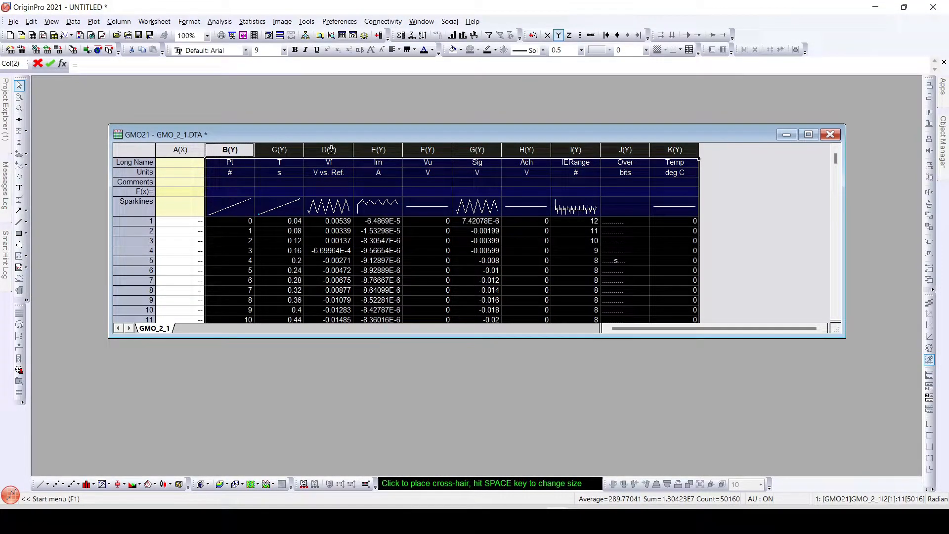
Try a line plot of the Vf and Im columns with both set as Y, and delete that graph
drag(330, 150, 367, 147)
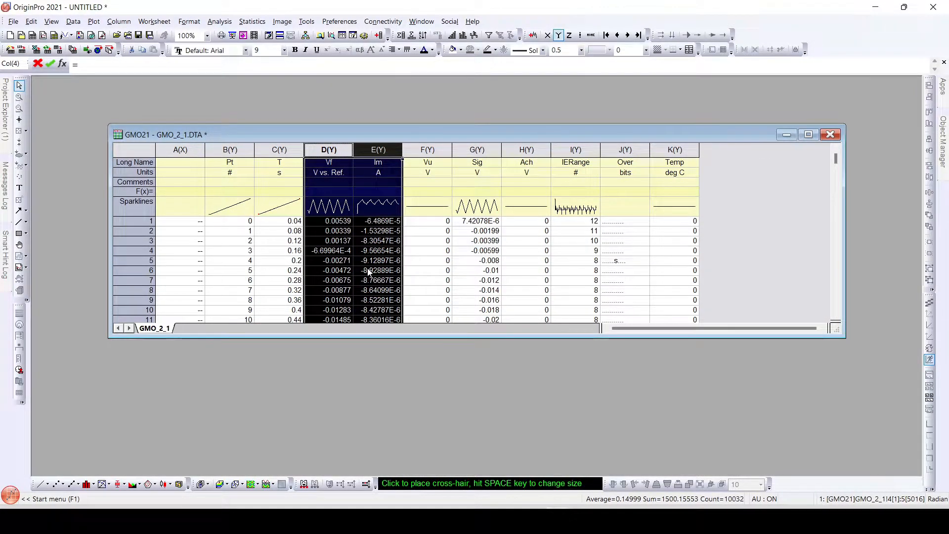
click(39, 485)
drag(255, 159, 608, 176)
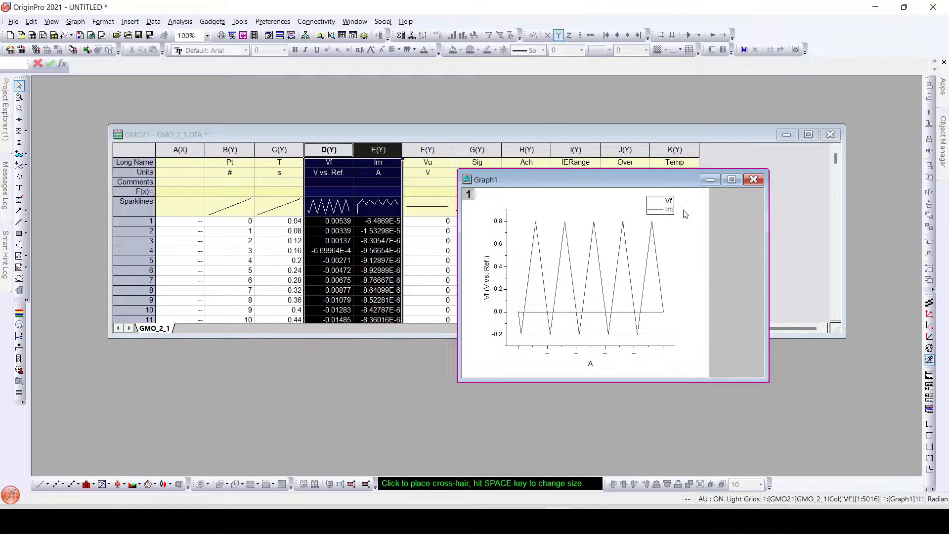
click(754, 179)
click(420, 290)
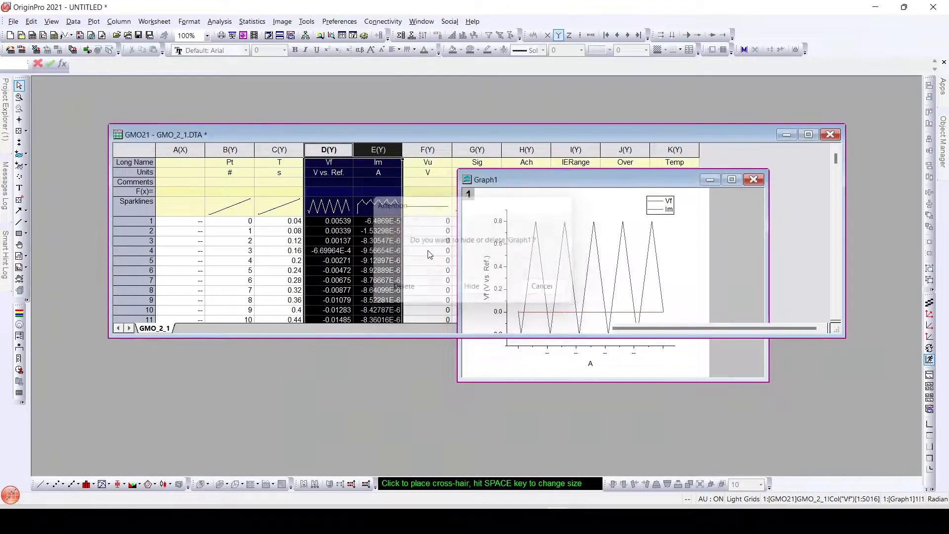
Set the Vf column as the X column
drag(344, 154, 371, 150)
click(315, 149)
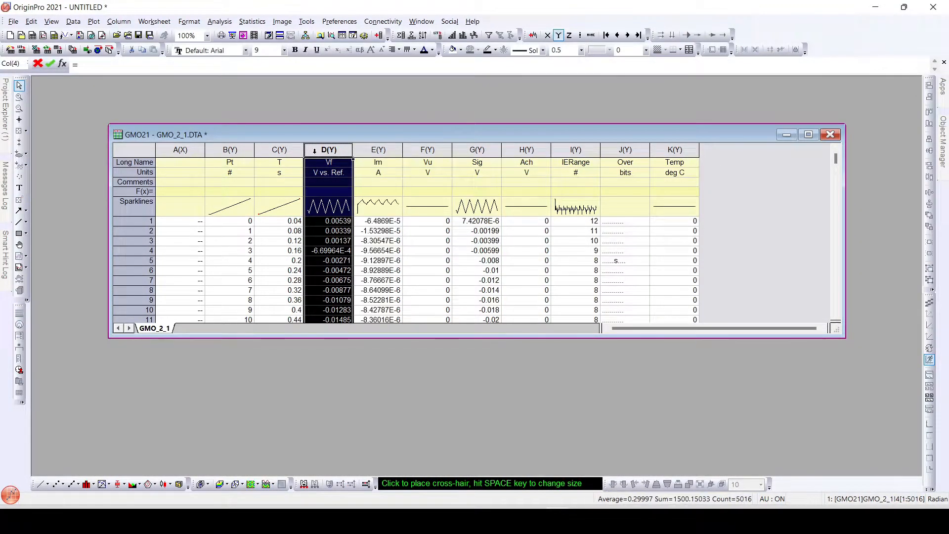
click(547, 35)
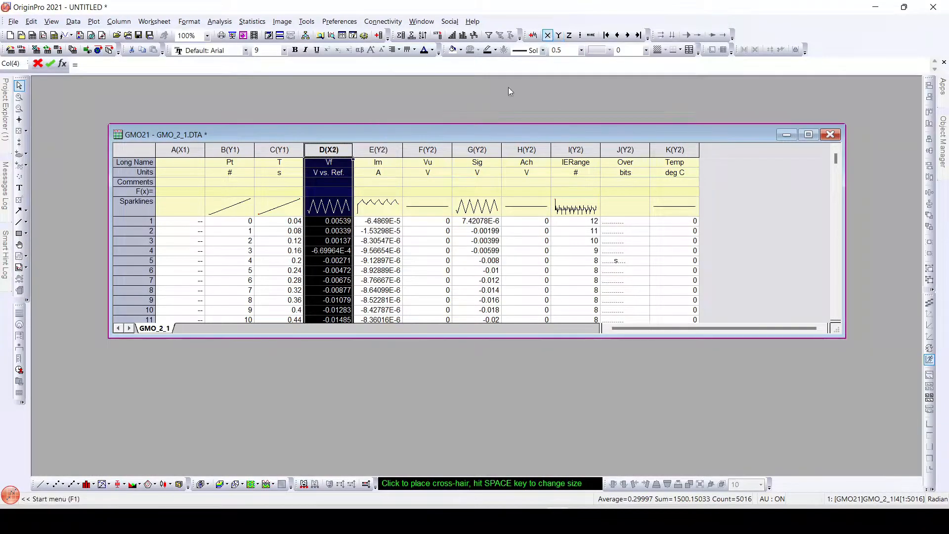
Plot Im against Vf as a line graph and move the graph window clear of the data columns
drag(333, 148, 378, 150)
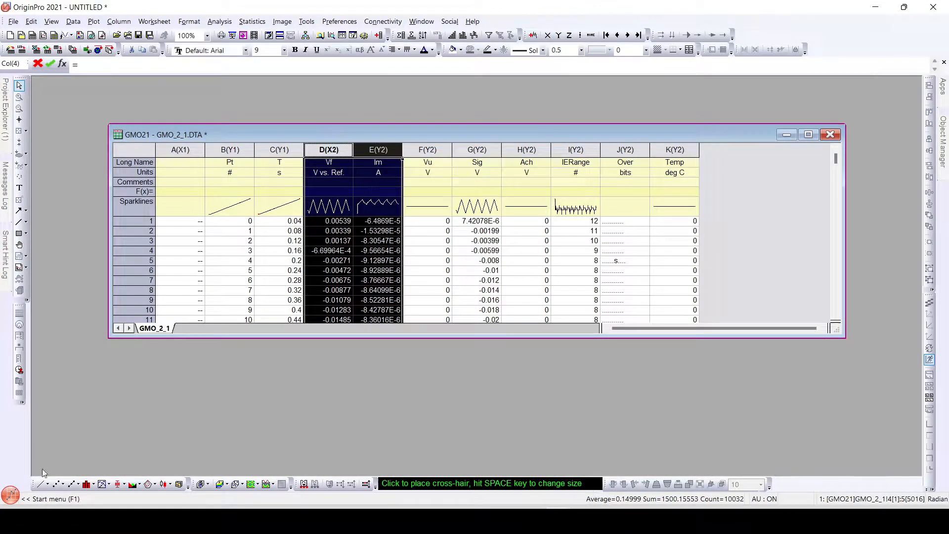
click(41, 483)
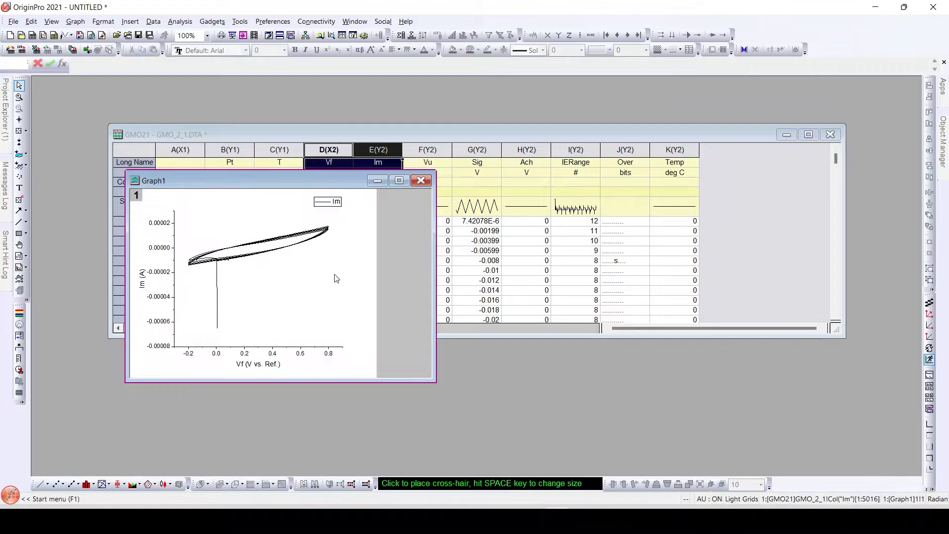
drag(289, 188, 749, 151)
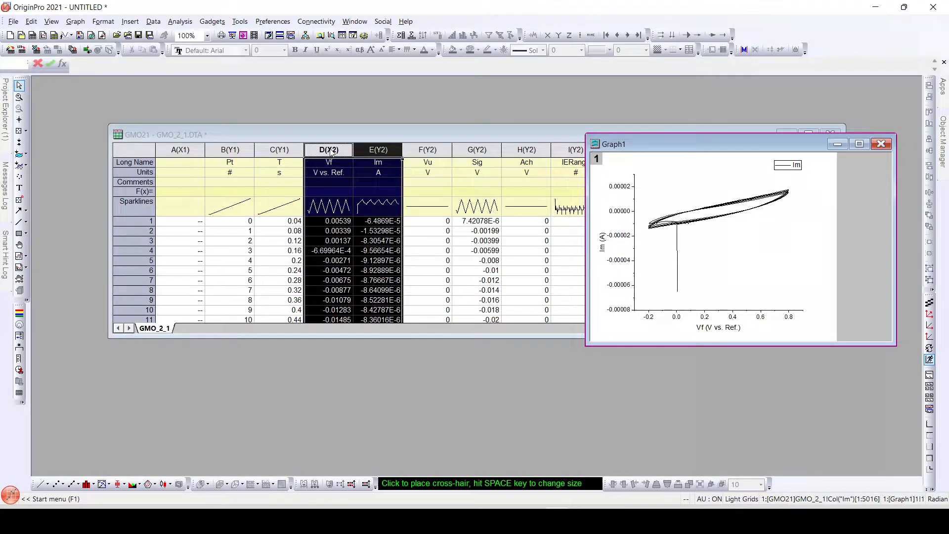
Delete columns F through K, from Vu to Temp, from the worksheet
drag(180, 150, 282, 144)
drag(417, 149, 668, 150)
right_click(668, 150)
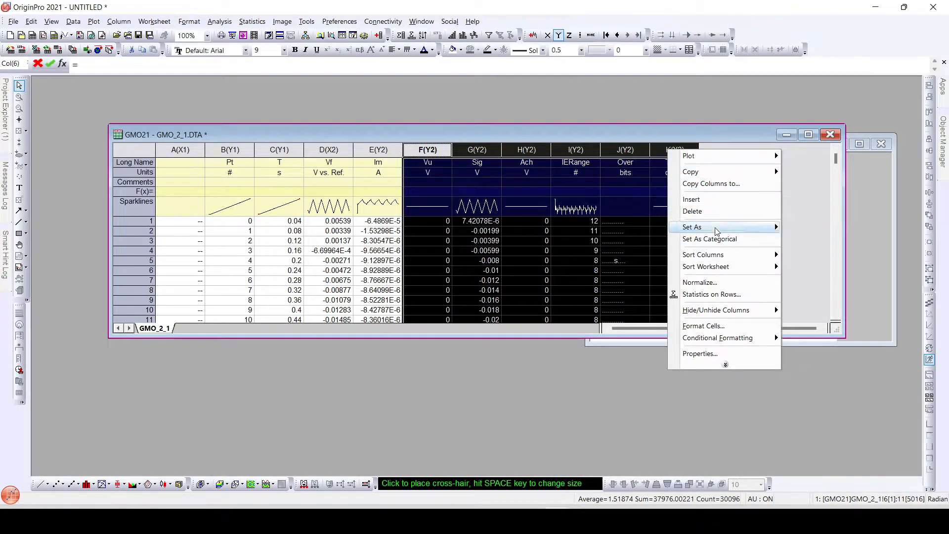
click(702, 212)
Delete the empty first column, the Pt column and the T column from the worksheet
drag(199, 148, 228, 149)
right_click(229, 151)
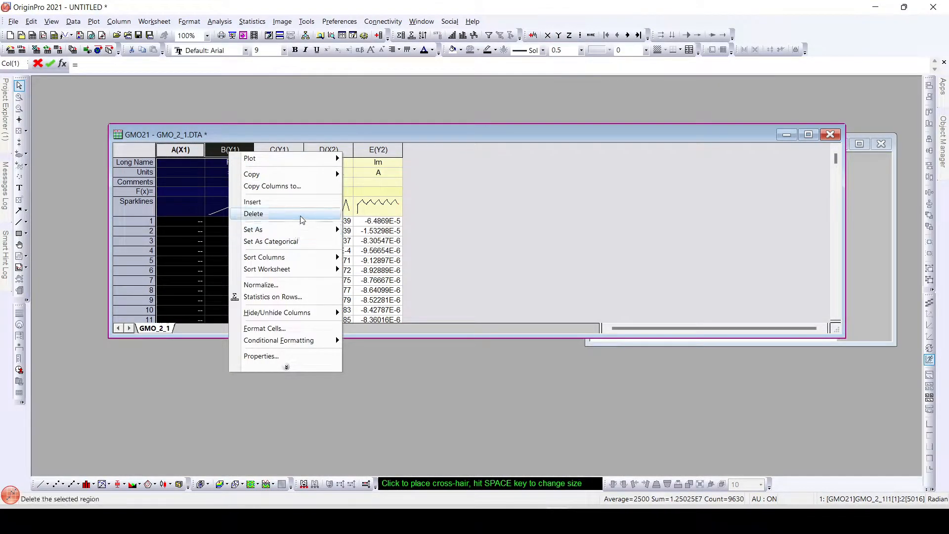
click(299, 214)
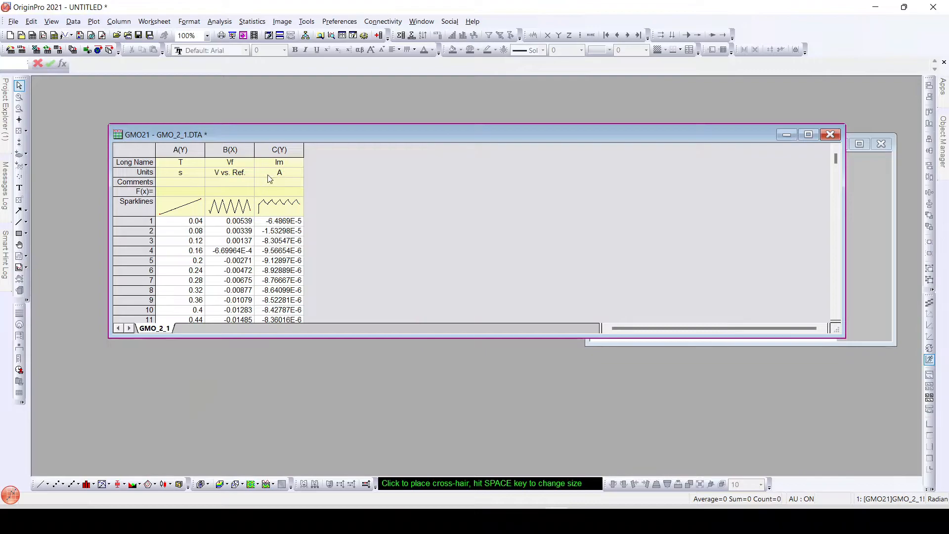
click(186, 149)
right_click(188, 149)
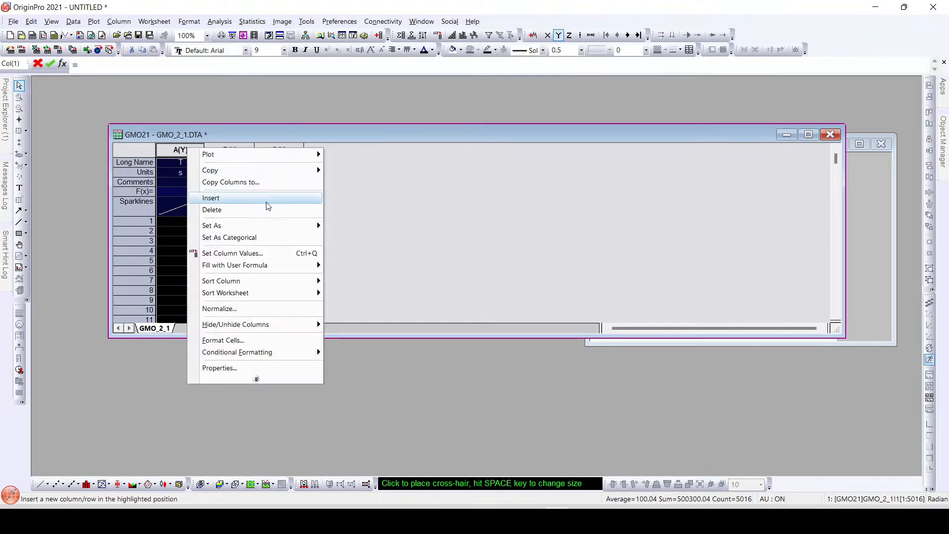
click(261, 211)
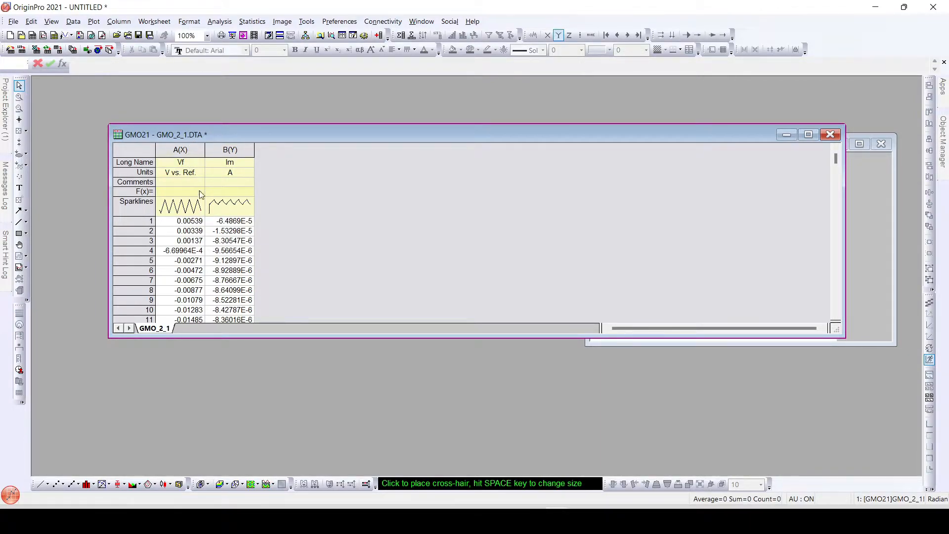
Open the Vf column's sparkline as a graph window, and reposition and enlarge it
mouse_move(193, 204)
double_click(182, 208)
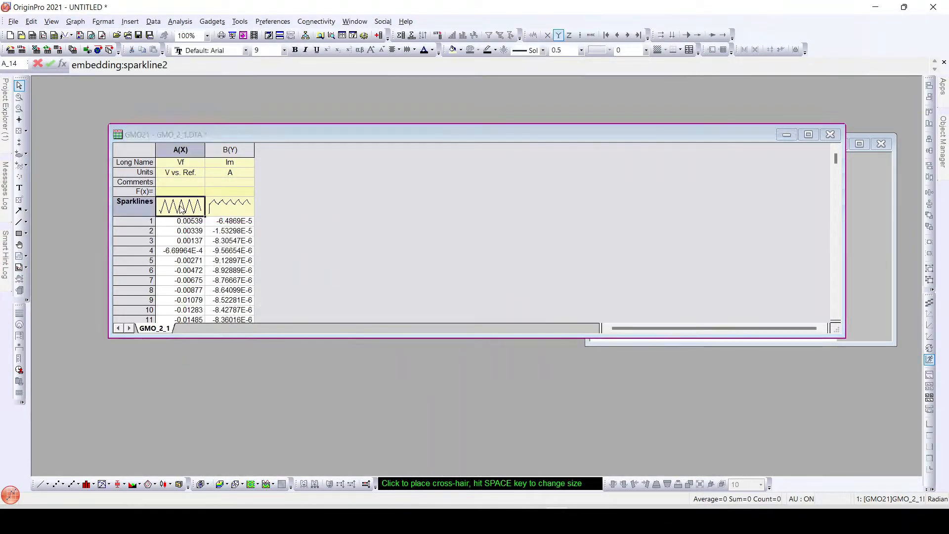
drag(389, 301, 395, 141)
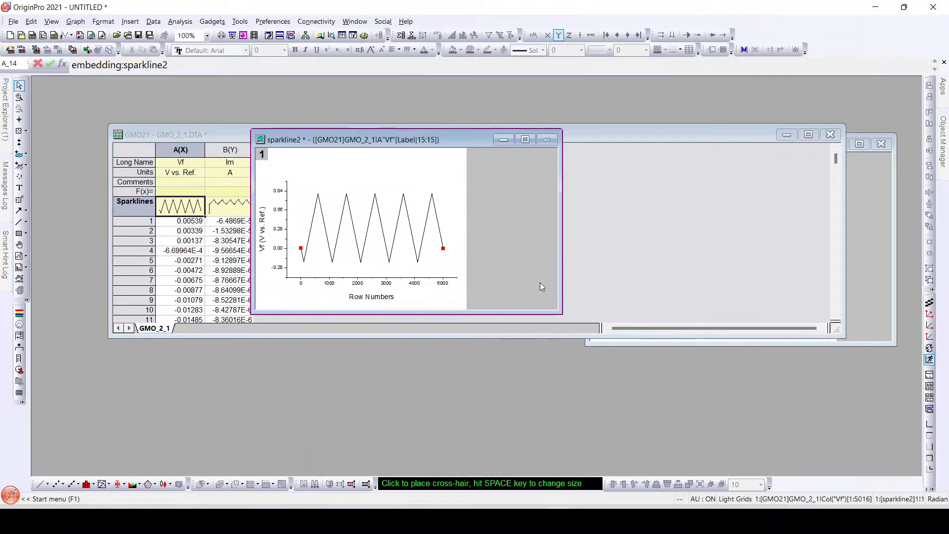
drag(557, 310, 707, 427)
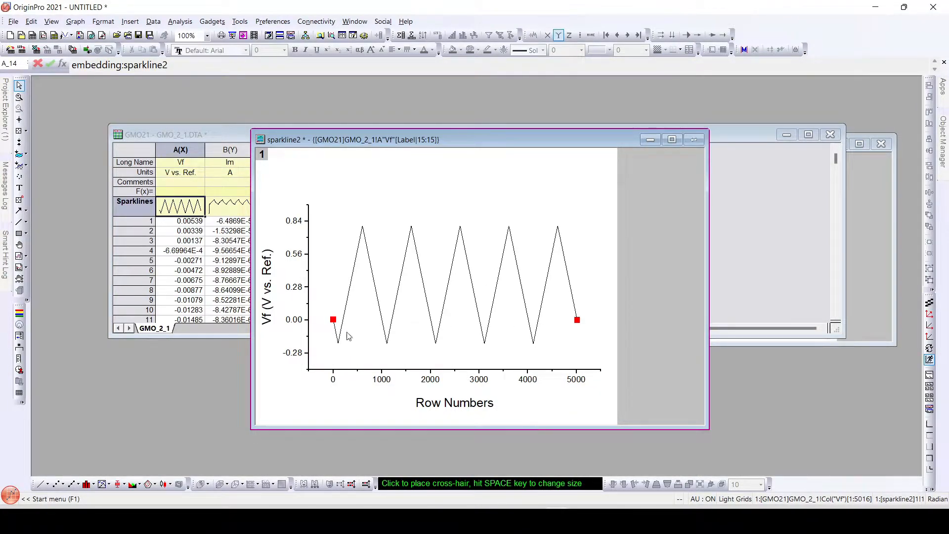
Zoom in on the starting point of the Vf curve near row 0
click(325, 313)
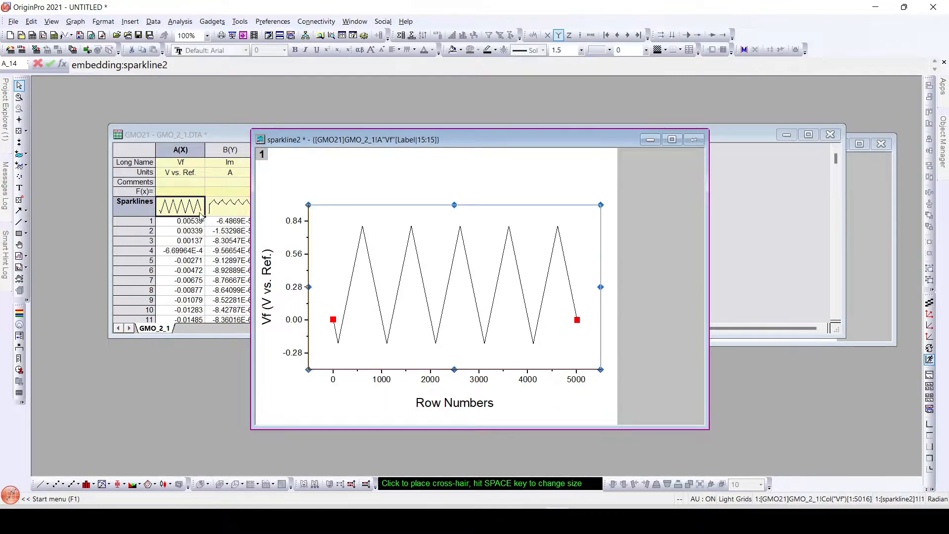
click(18, 97)
drag(320, 310, 360, 353)
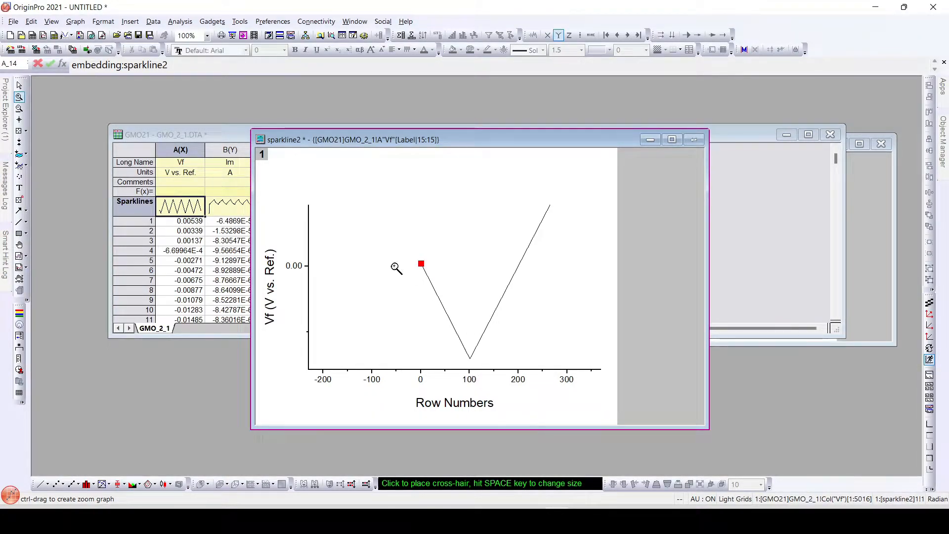
Restore the full Vf plot and zoom in on the curve's last peak and end point
click(20, 110)
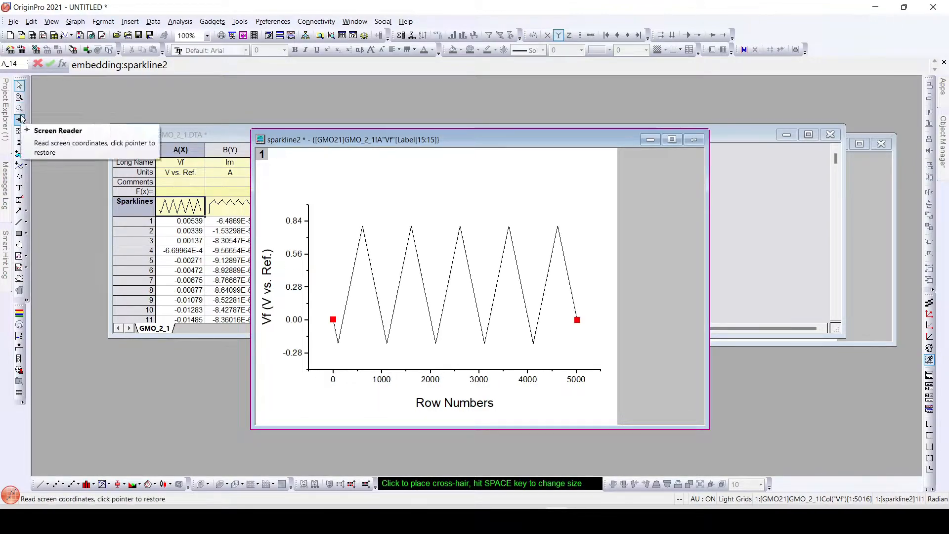
click(20, 97)
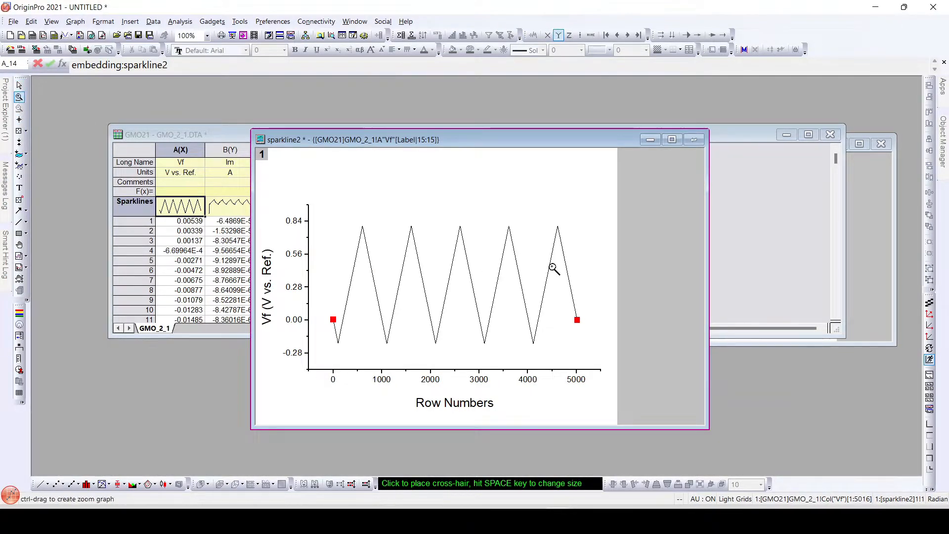
drag(551, 216, 588, 336)
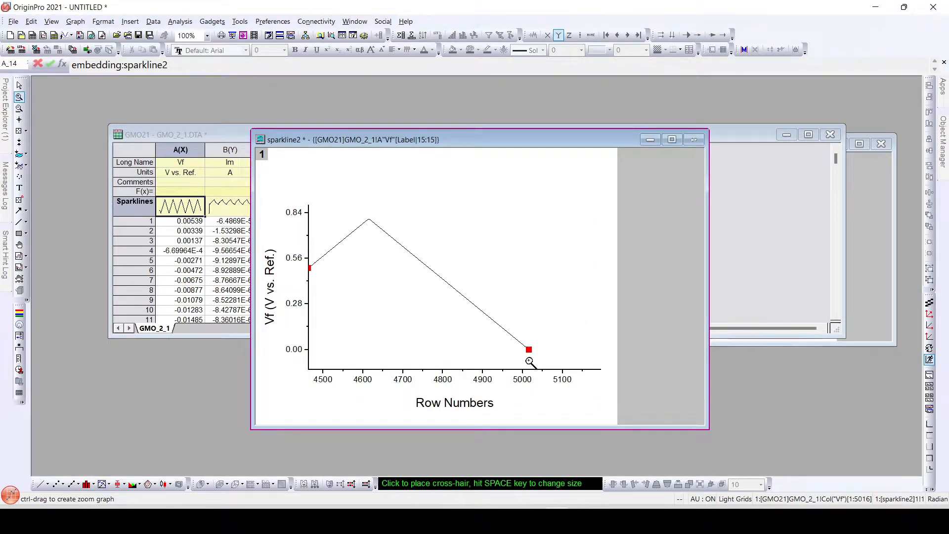
Read the row number and Vf value at the last peak with the Data Reader, moving point by point
click(19, 131)
click(367, 220)
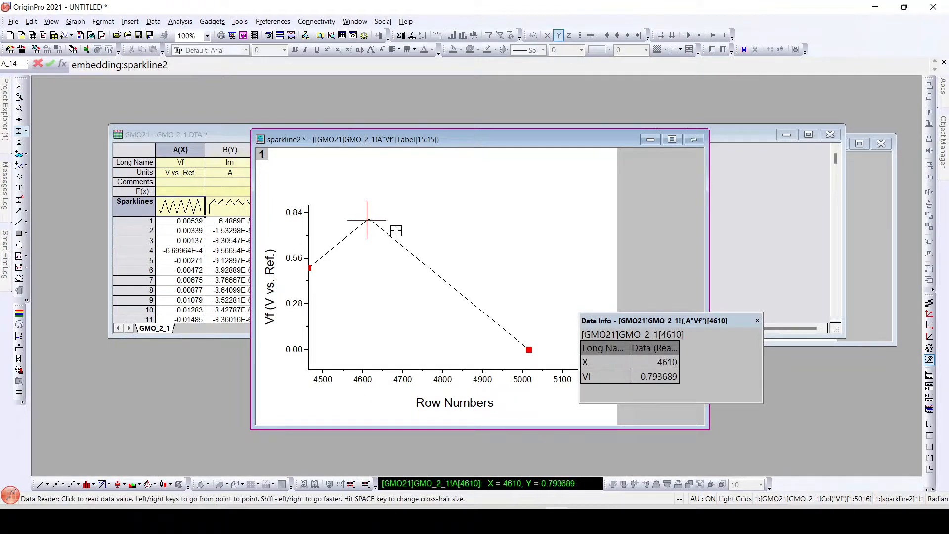
key(Right)
key(Right)
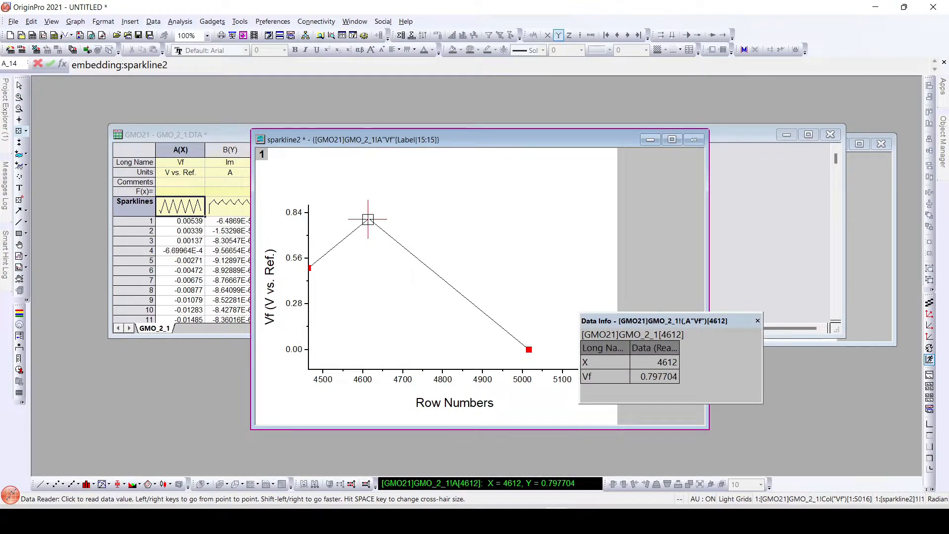
key(Right)
key(Right)
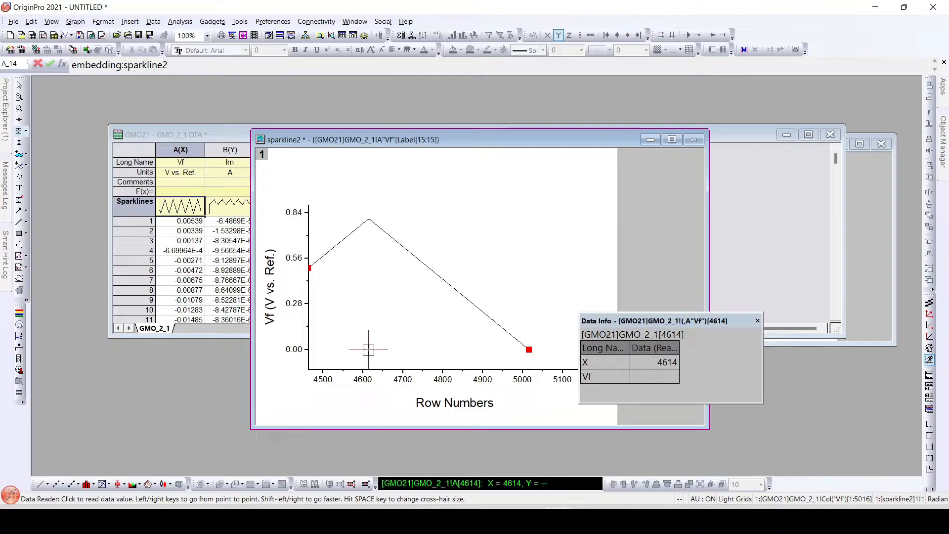
key(Left)
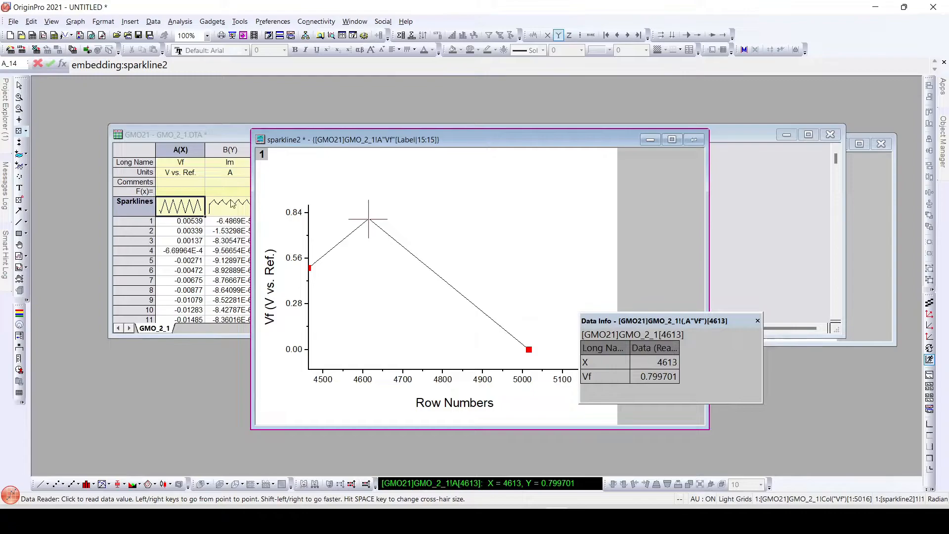
Leave the Data Reader and close the Data Info window and the Vf sparkline graph
click(20, 108)
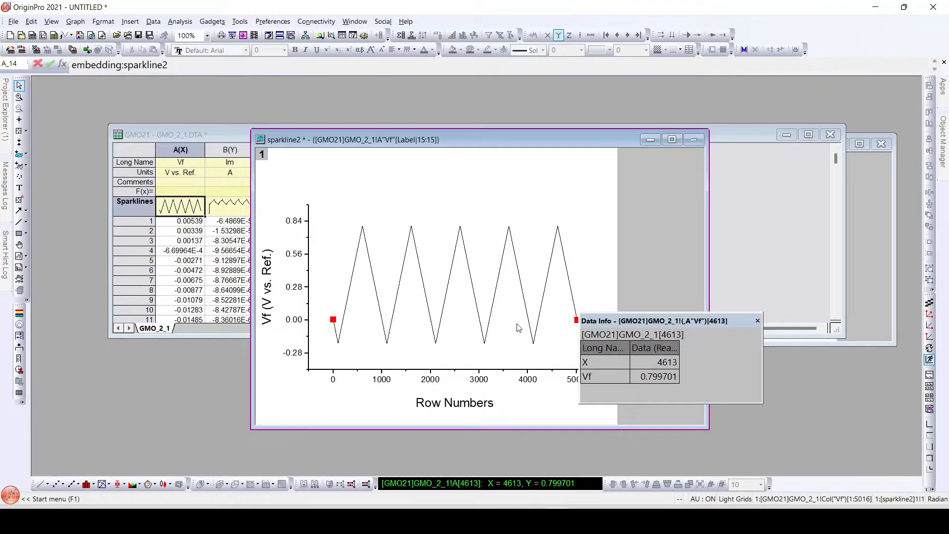
click(757, 321)
click(695, 139)
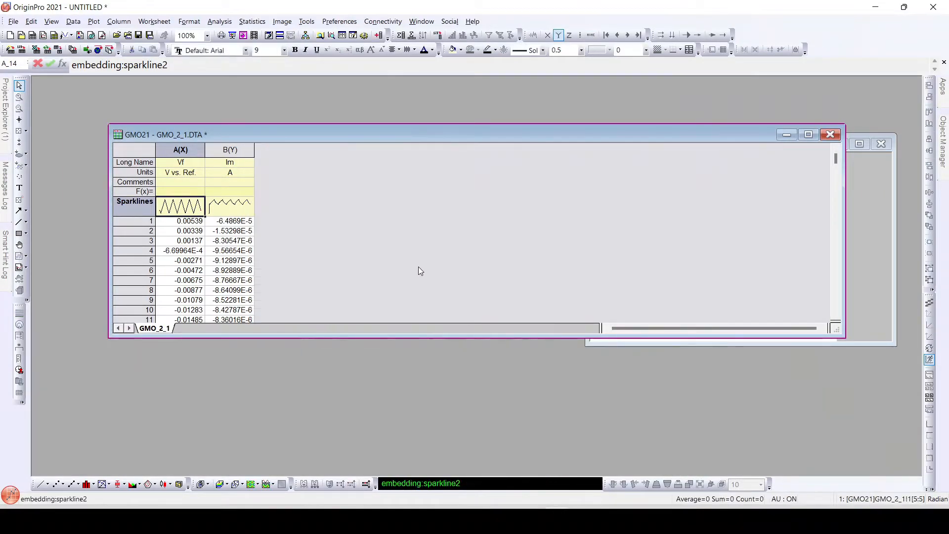
Create a new workbook and choose GMO_2_1.DTA as the Import Wizard's source file for it
click(32, 35)
drag(224, 215, 252, 219)
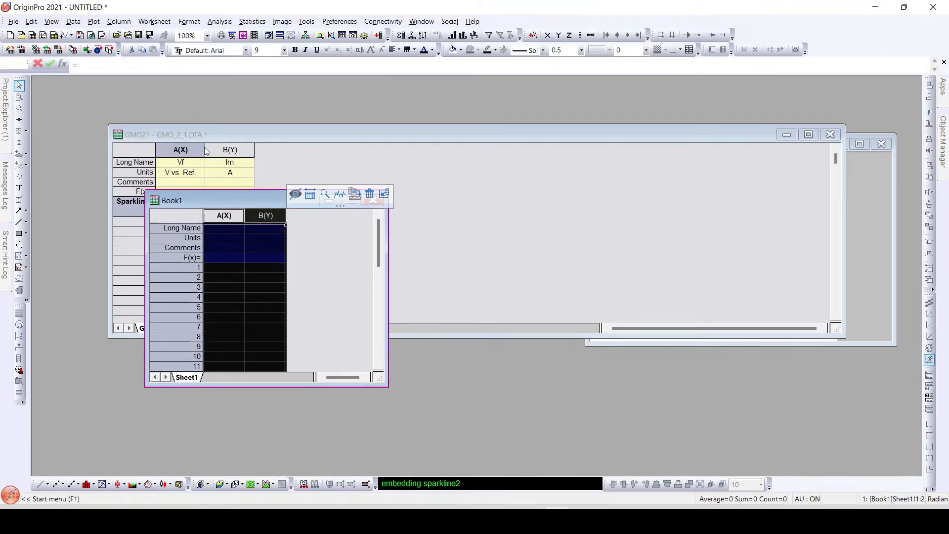
click(10, 50)
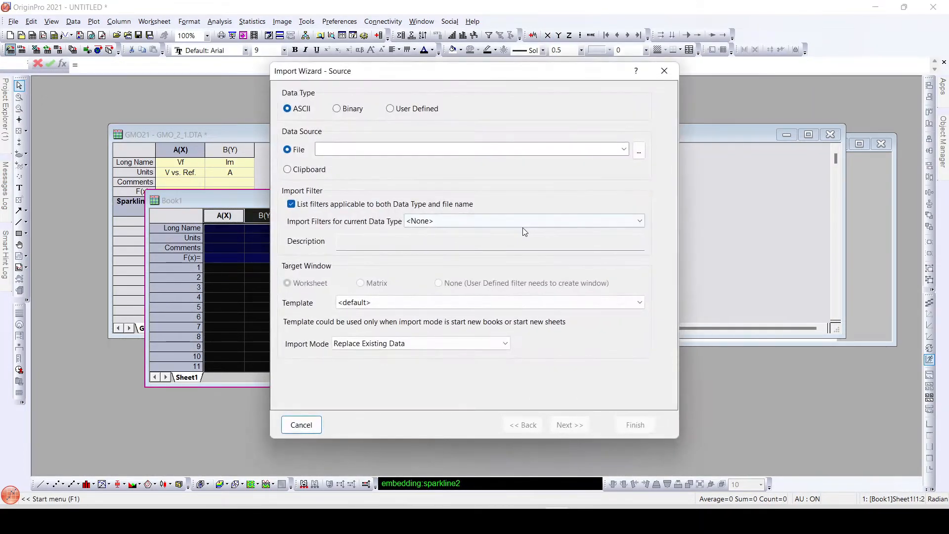
click(634, 156)
click(429, 118)
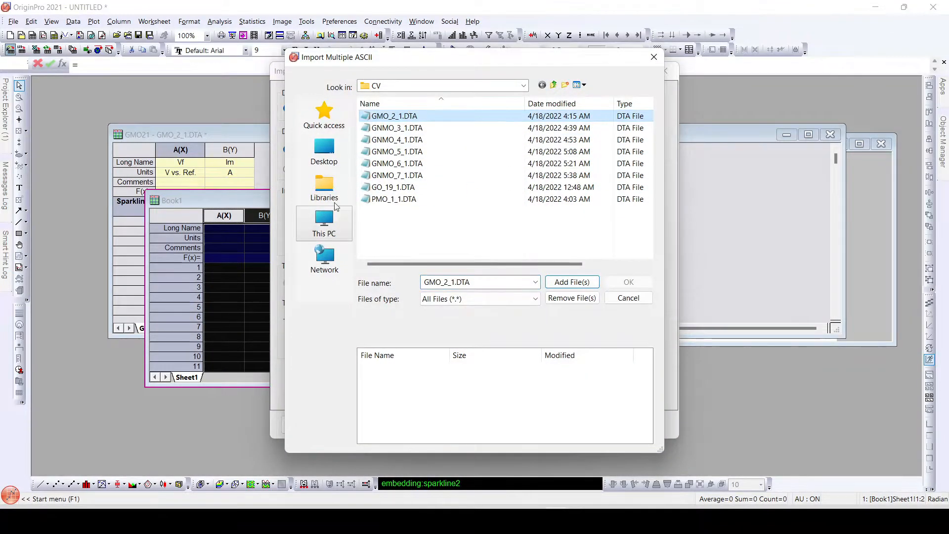
click(573, 283)
click(628, 282)
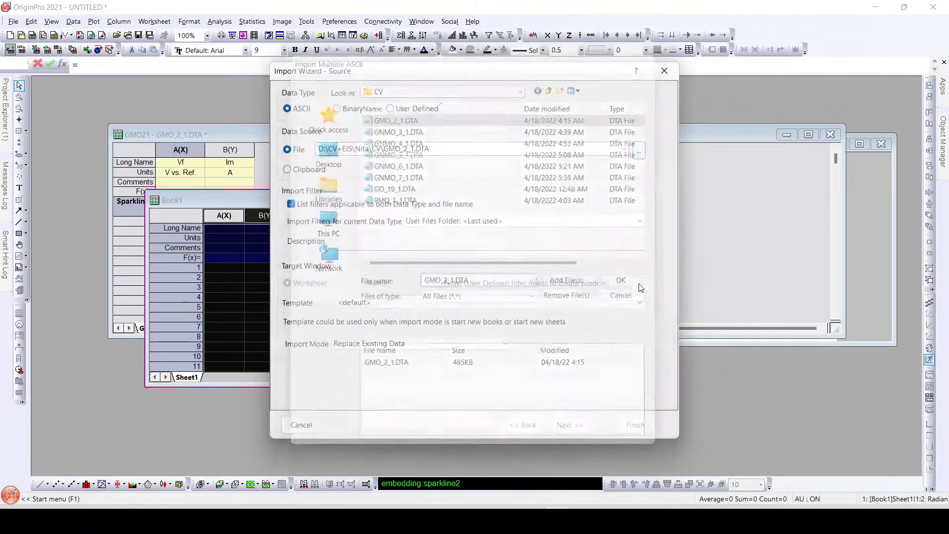
Accept the wizard's source and header settings, and designate data column A as X
click(566, 426)
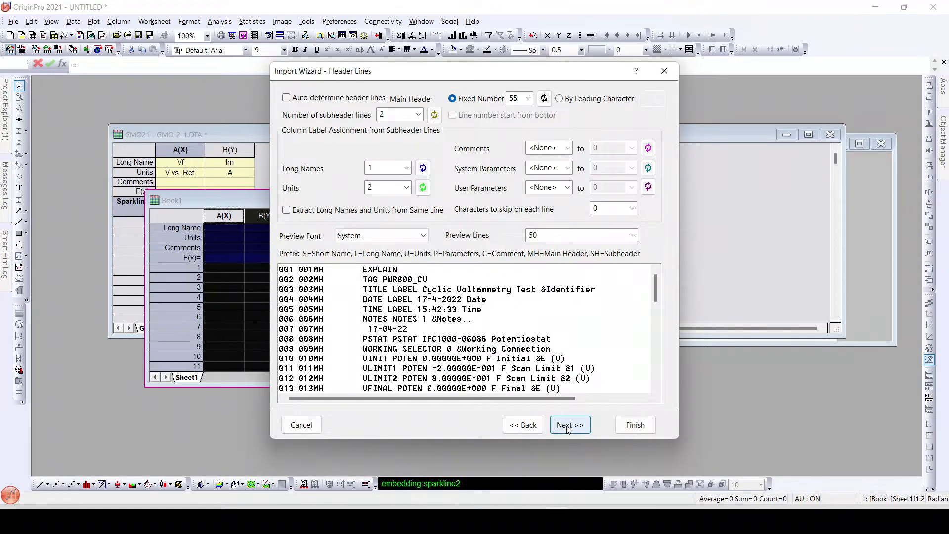
click(568, 428)
click(569, 428)
click(568, 428)
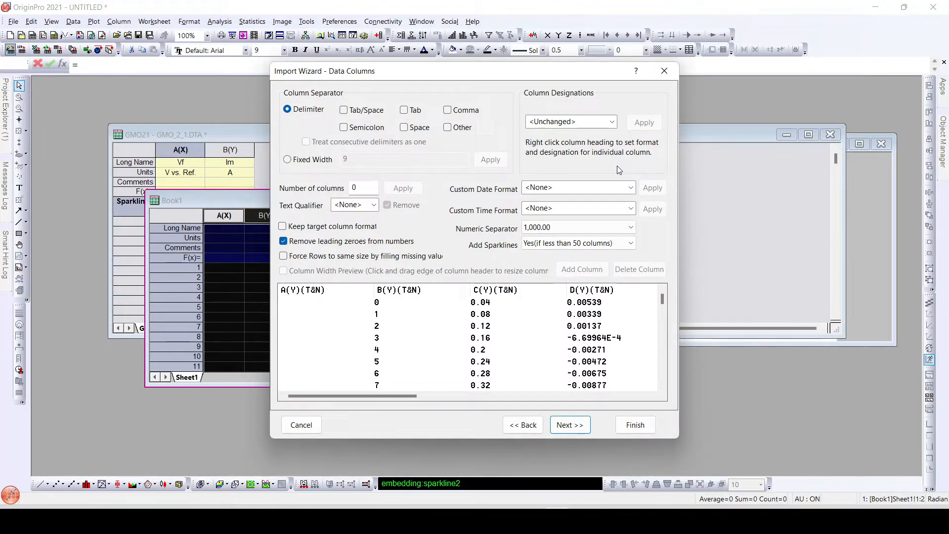
right_click(323, 295)
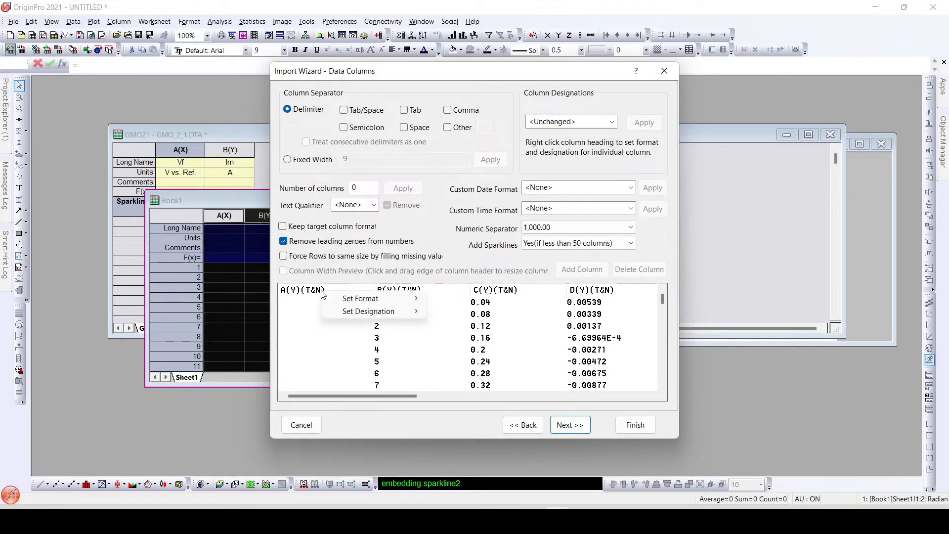
mouse_move(380, 310)
click(442, 311)
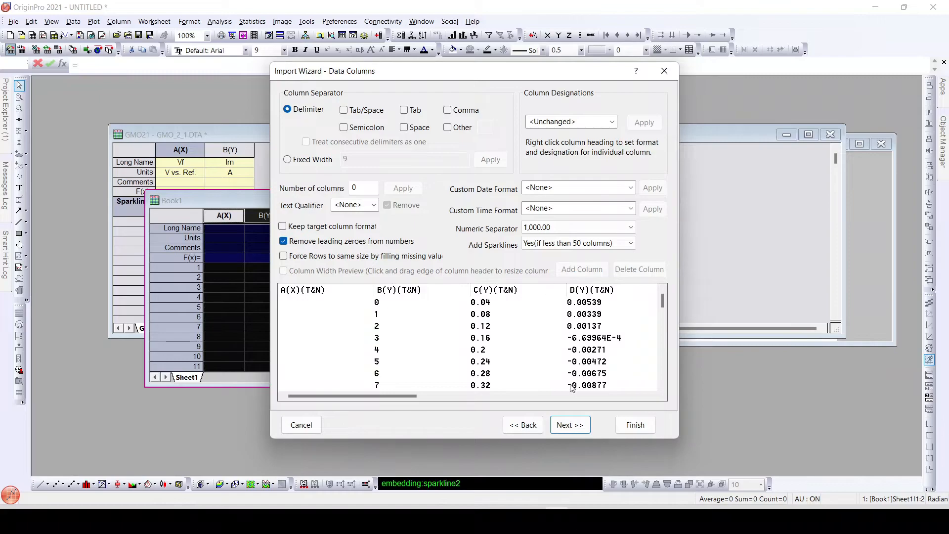
click(567, 426)
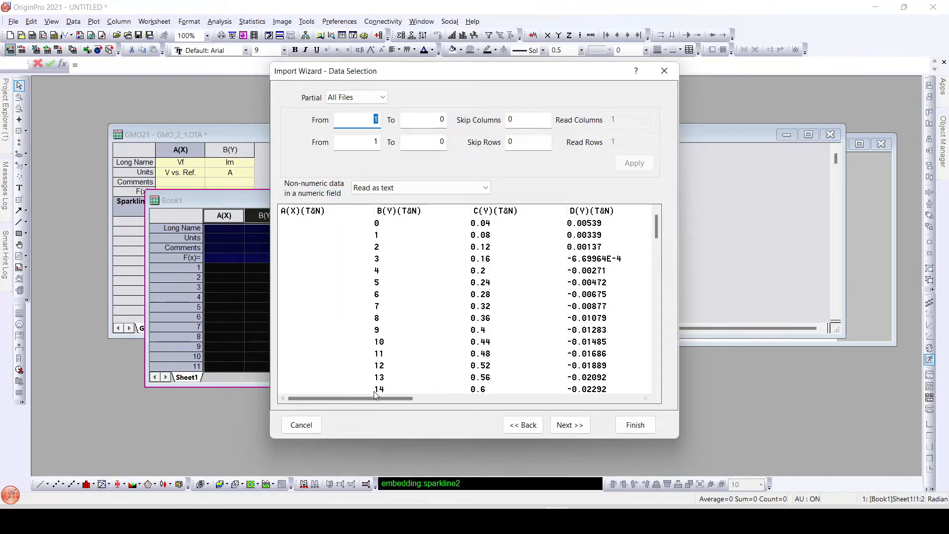
Limit the import to columns 4 to 5 and rows 101 to 4612, and apply the selection to the preview
text(4)
click(443, 120)
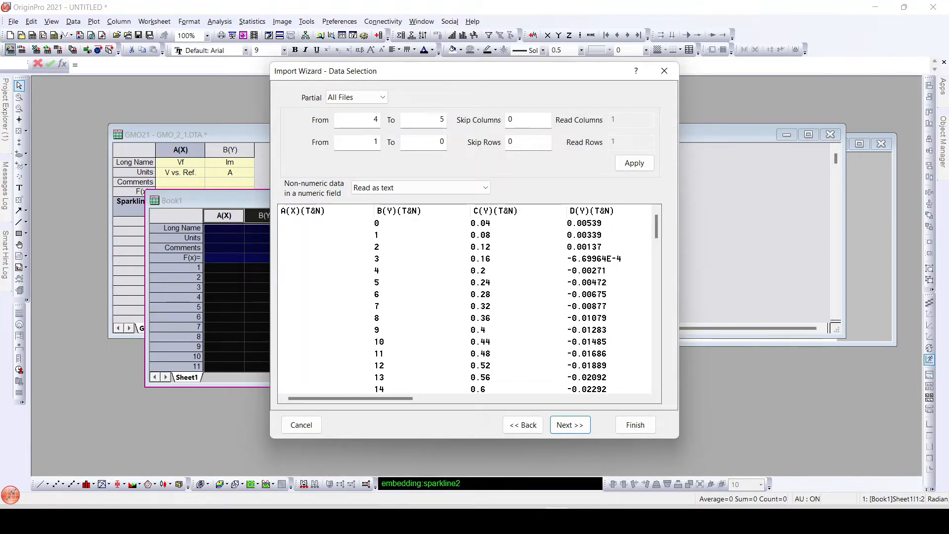
text(5)
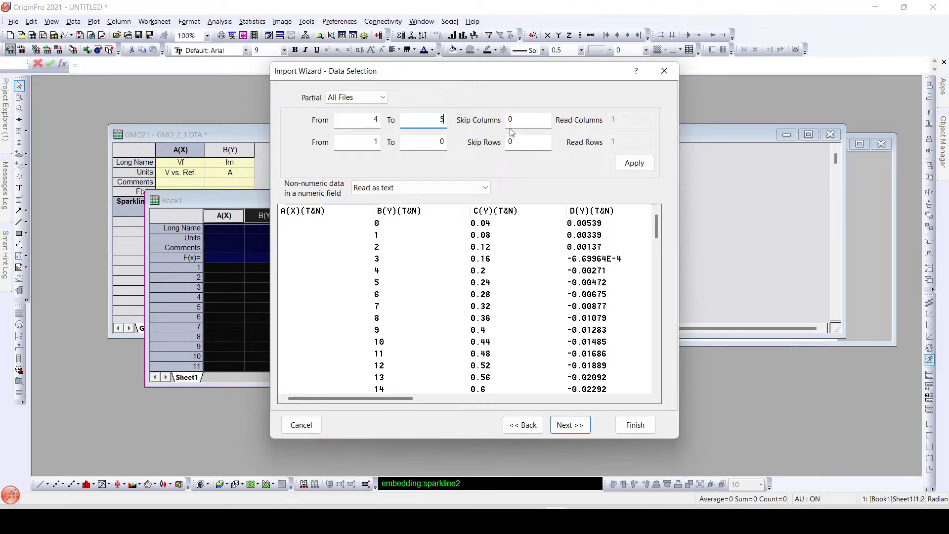
click(378, 143)
text(01)
double_click(441, 141)
text(4612)
click(629, 163)
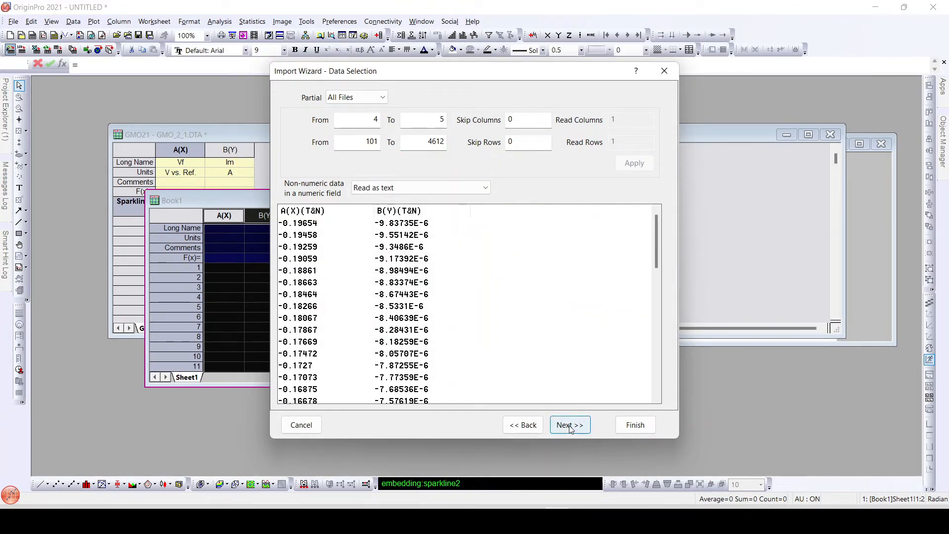
Finish the partial import and widen the new workbook window
click(569, 425)
click(649, 426)
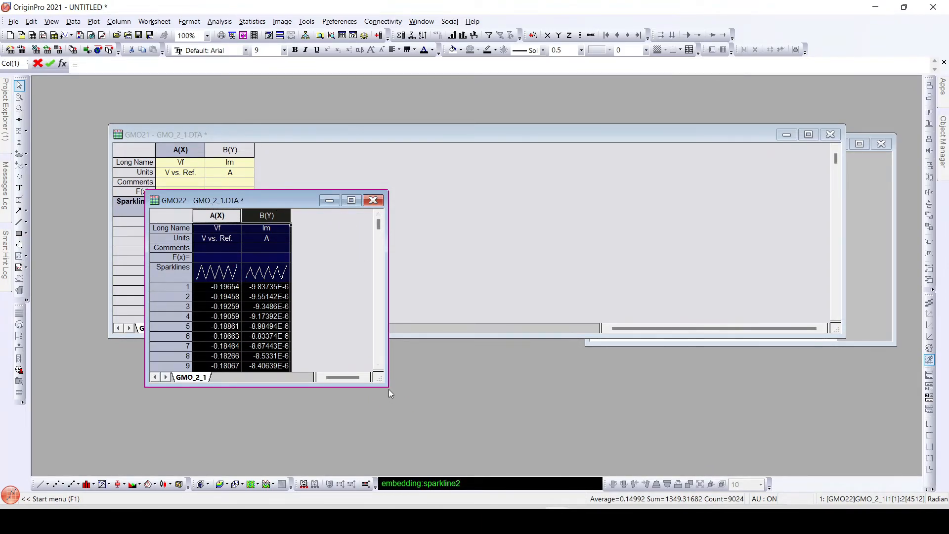
drag(388, 386, 658, 381)
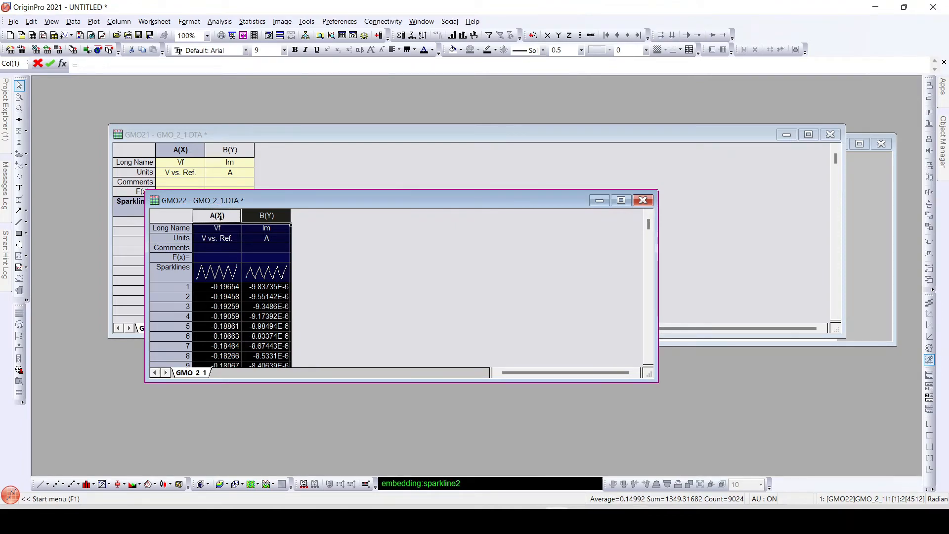
Open the newly imported Vf column's sparkline as a graph, check where the curve starts and ends, and close it
double_click(217, 272)
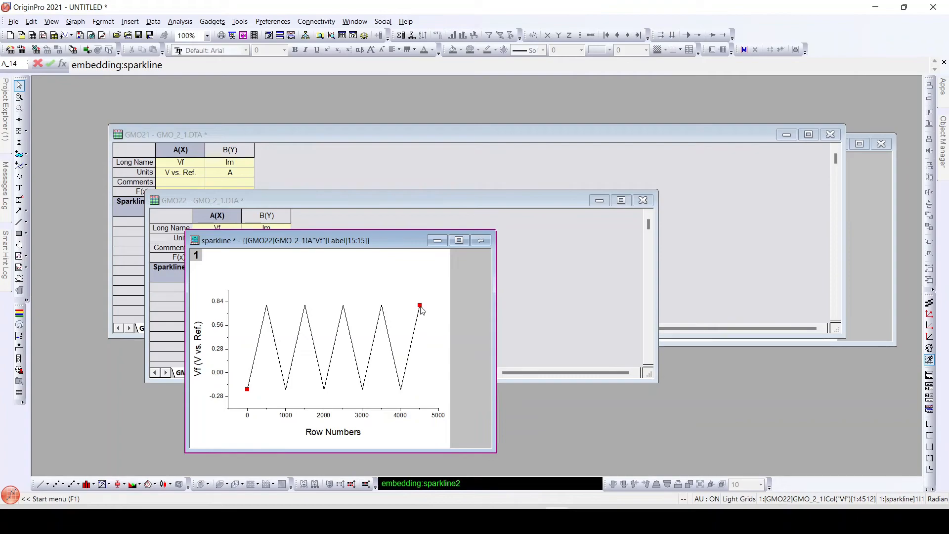
mouse_move(421, 309)
click(480, 240)
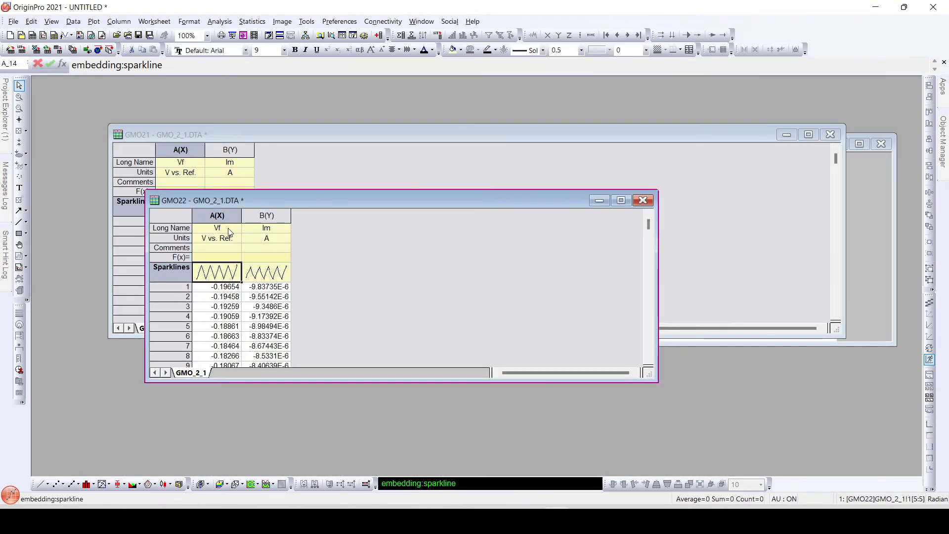
Plot Im against Vf from the trimmed data as a line graph and reposition the graph window beside the worksheet columns
drag(217, 215, 267, 215)
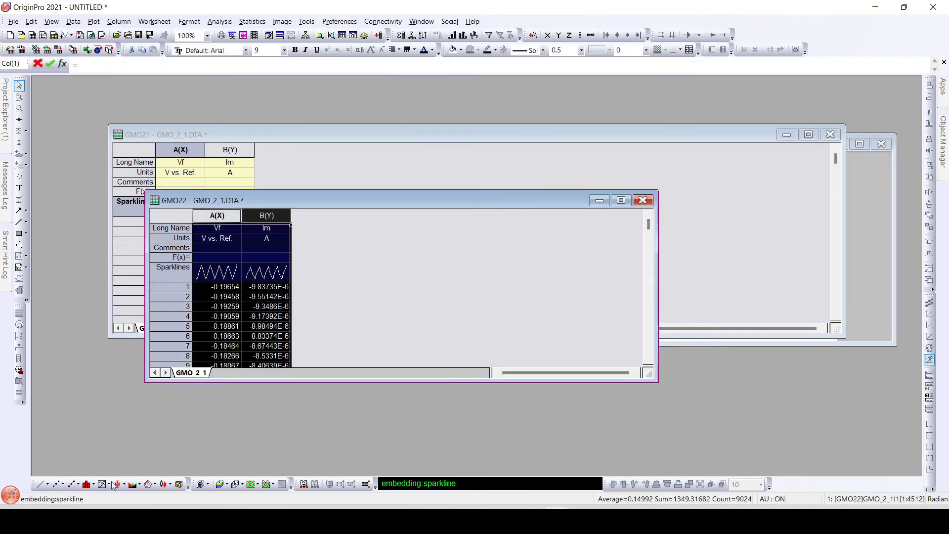
click(40, 485)
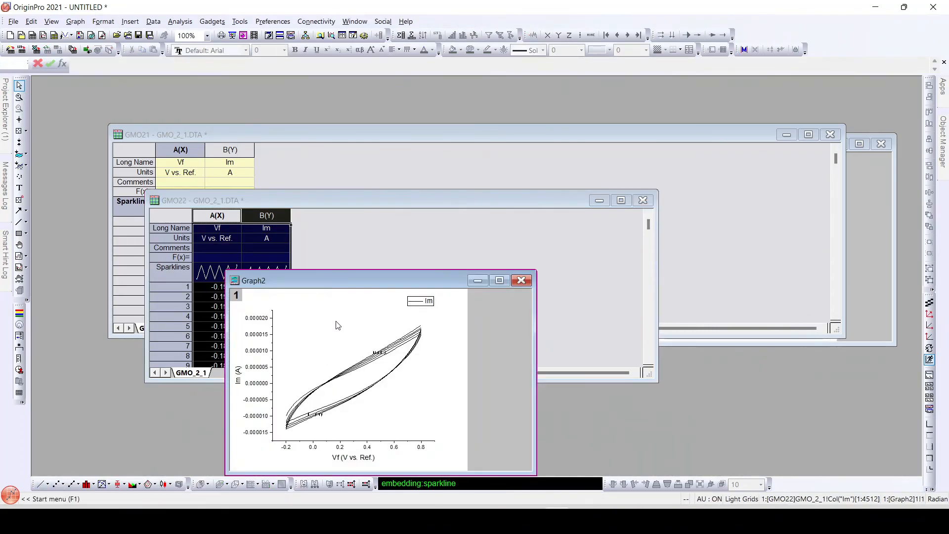
drag(357, 288, 531, 158)
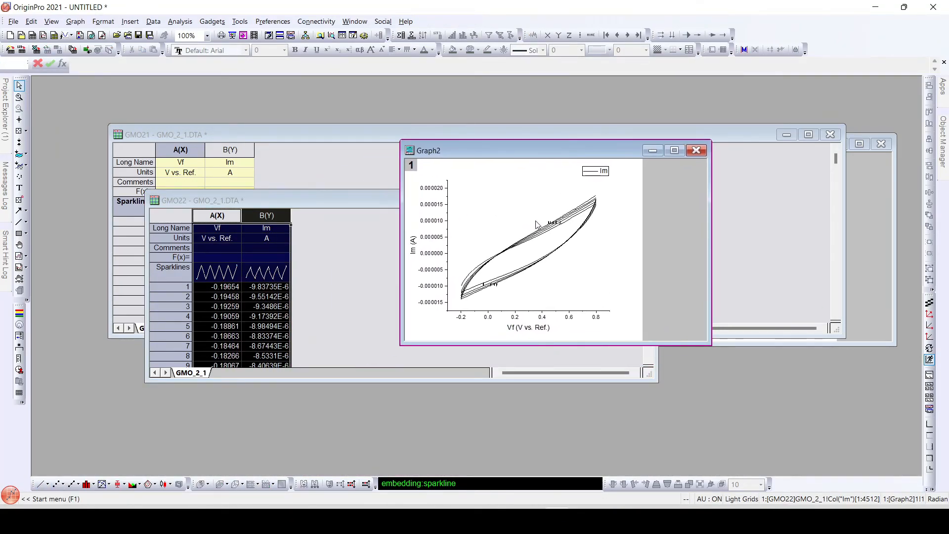